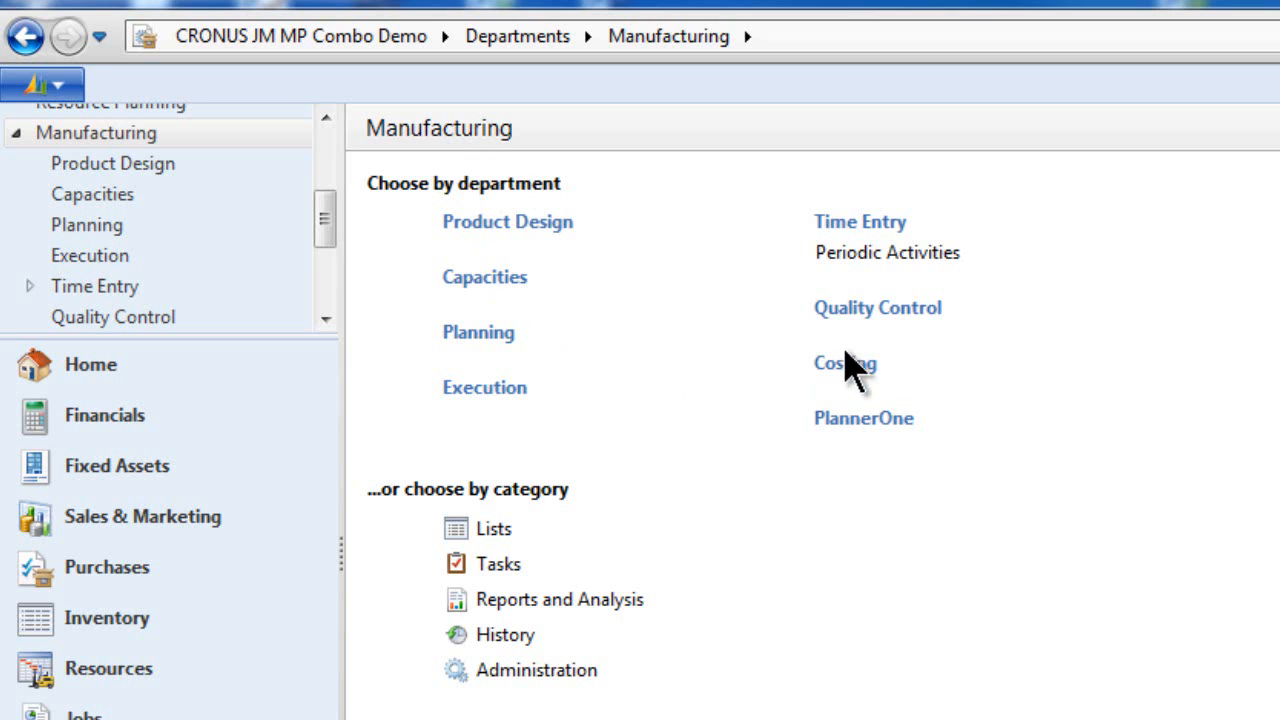
- Open the Quality Control area's Quality Specifications list and review the specification for item 80102-T, closing it when finished
left_click(893, 312)
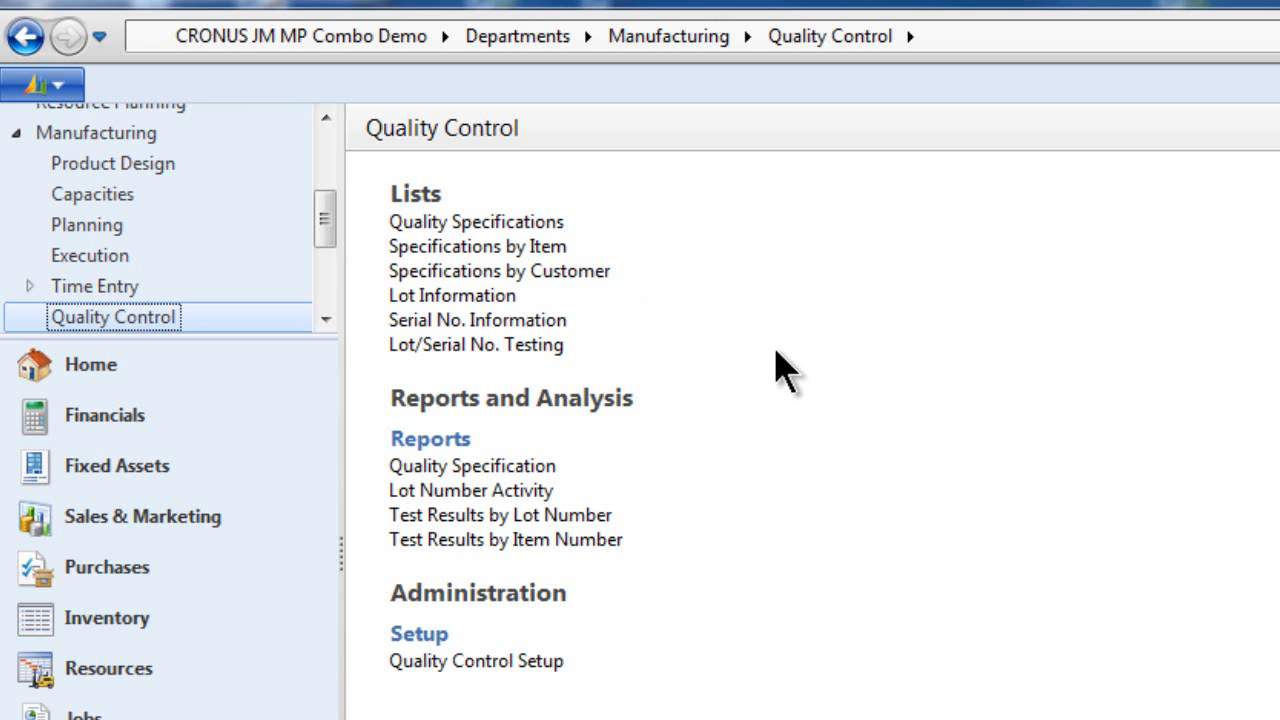
left_click(498, 238)
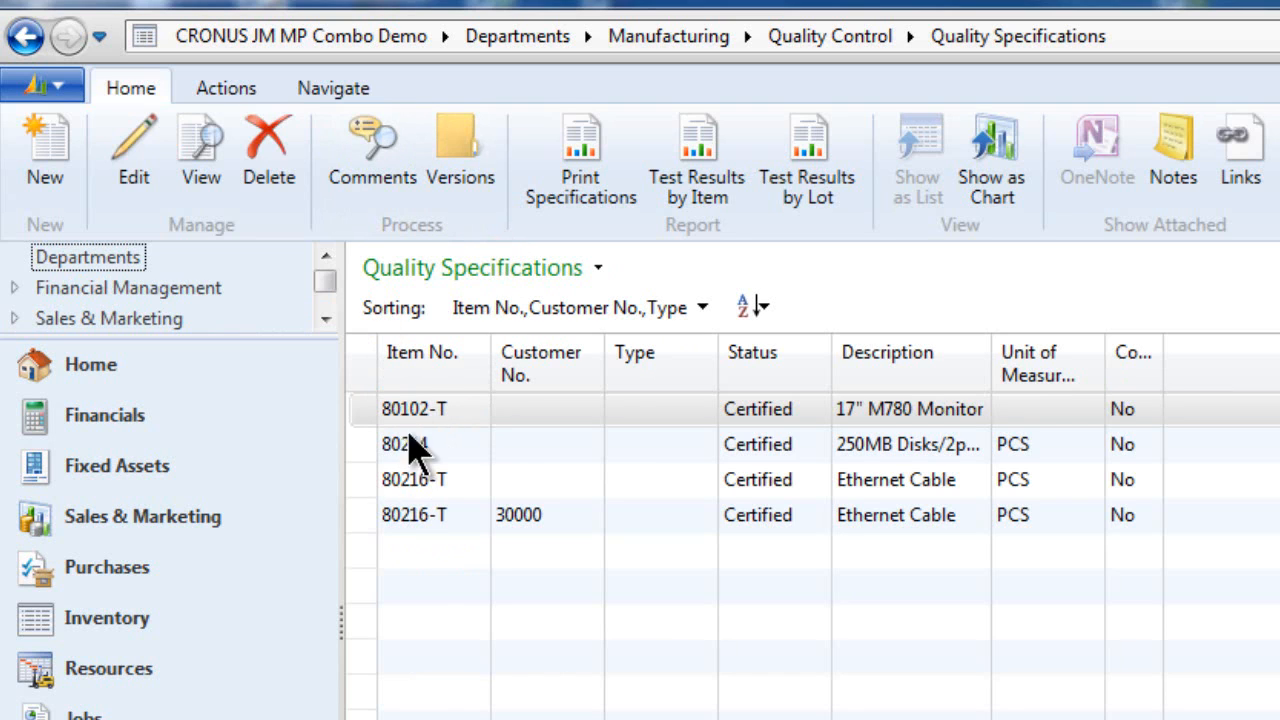
double_click(918, 410)
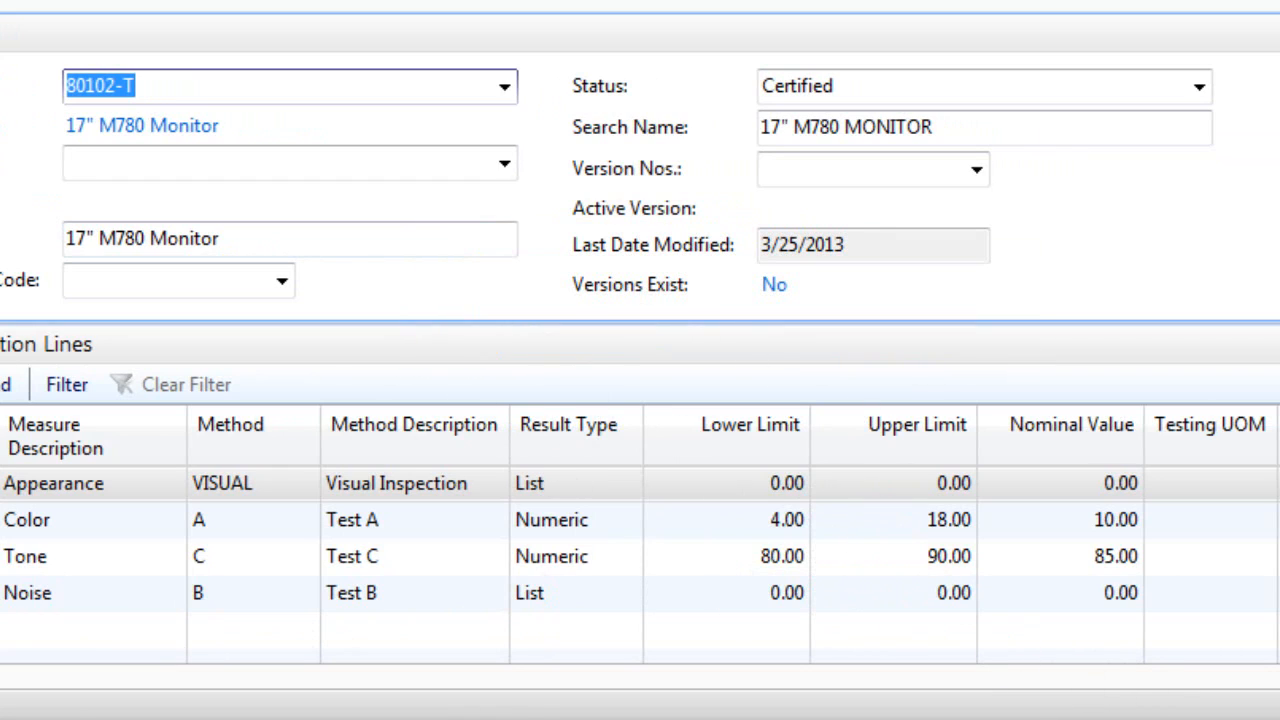
left_click(1225, 714)
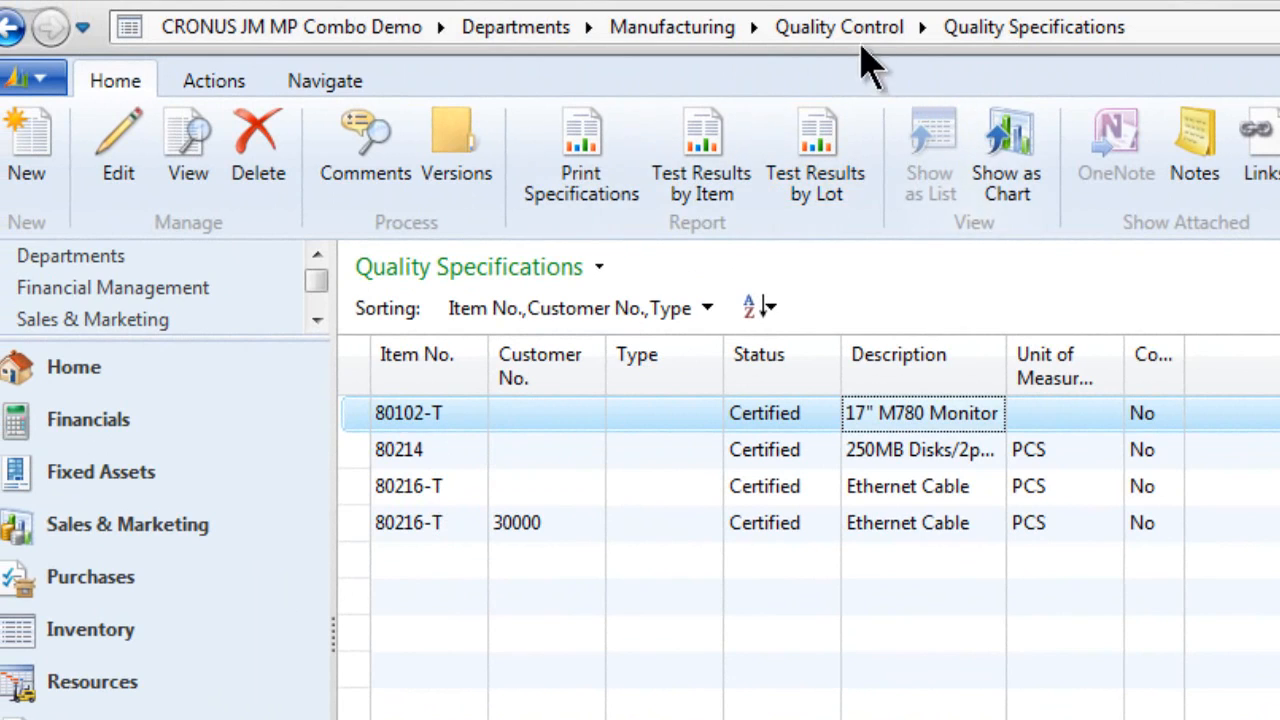
- Open test QCT-0003 from the Lot/Serial No. Testing list in Quality Control
left_click(812, 30)
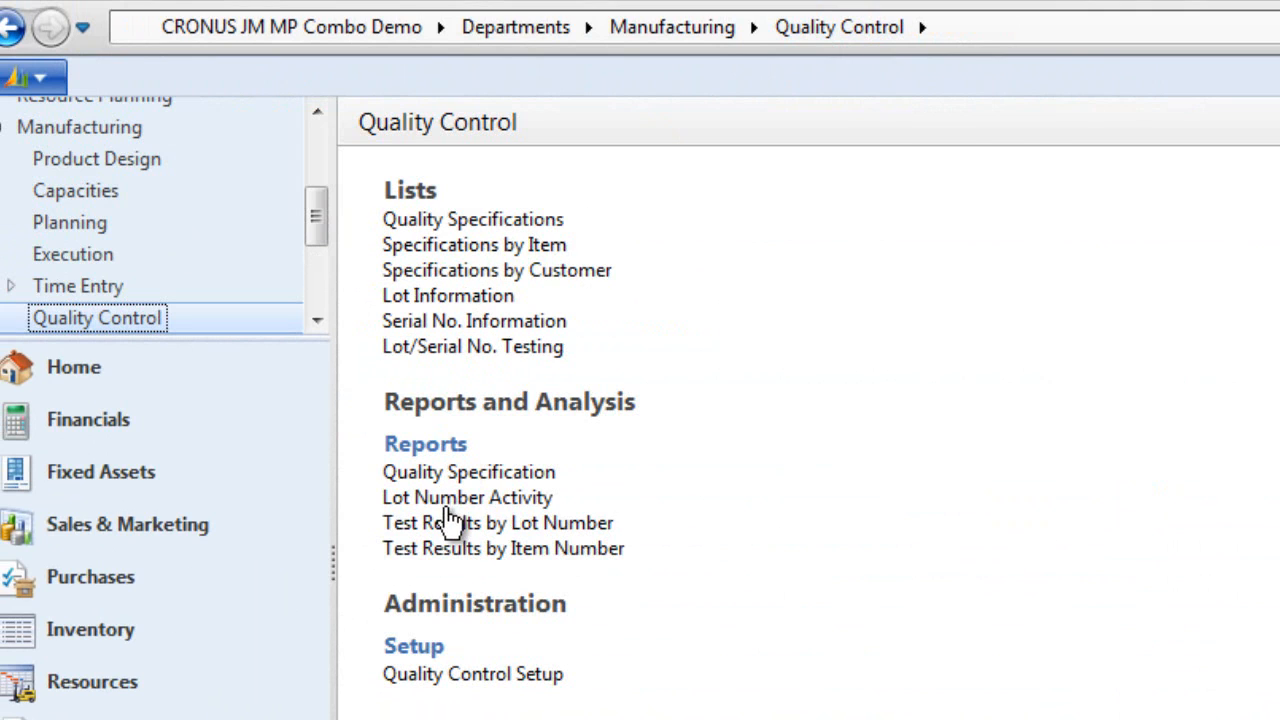
left_click(505, 347)
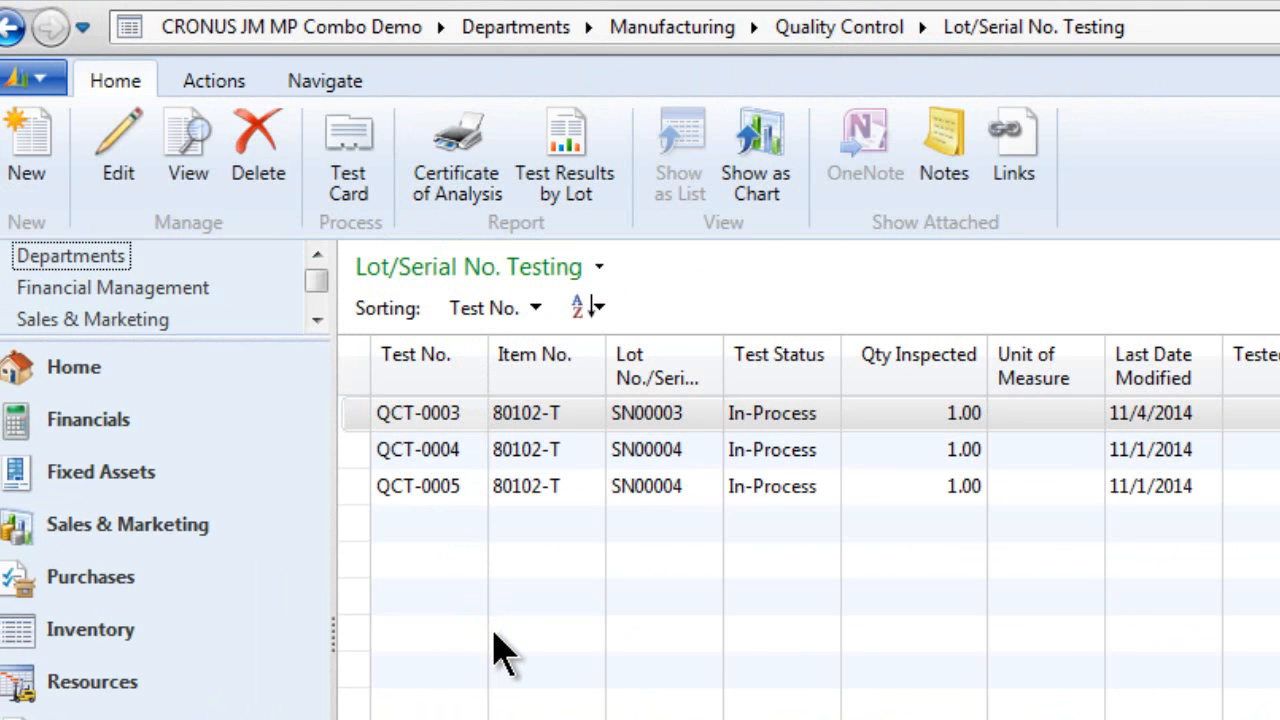
double_click(785, 420)
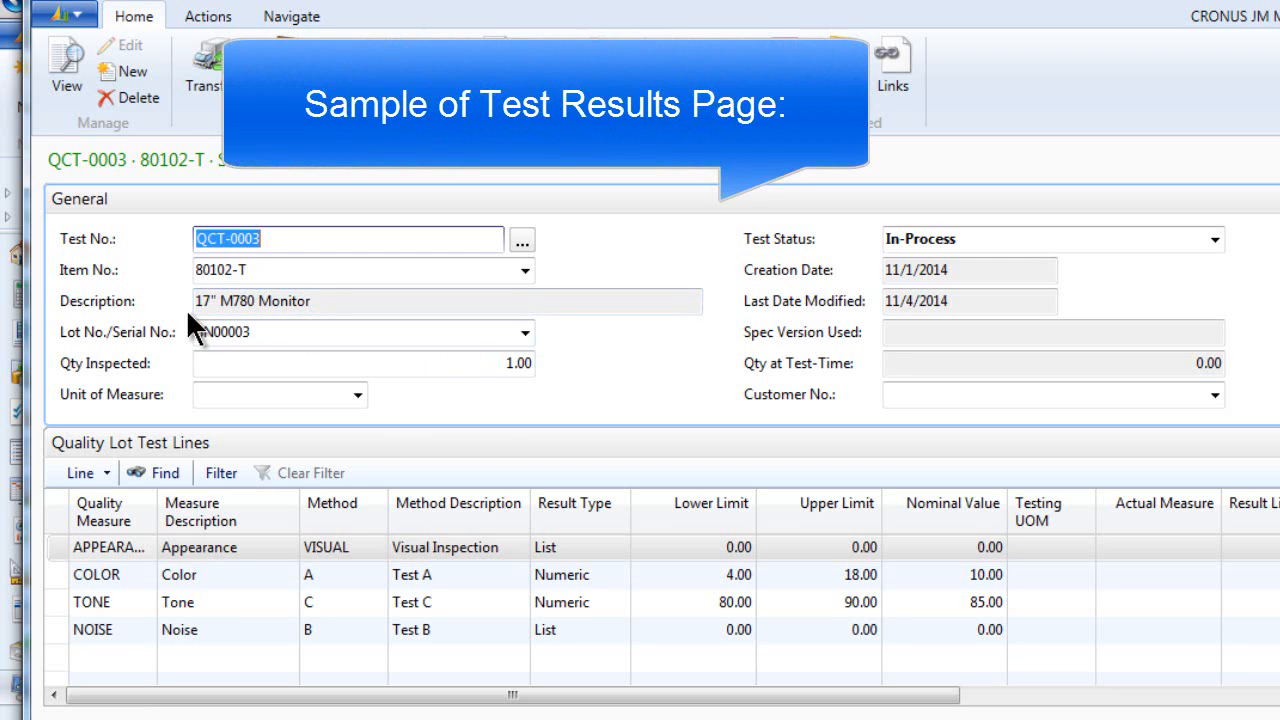
left_click(350, 302)
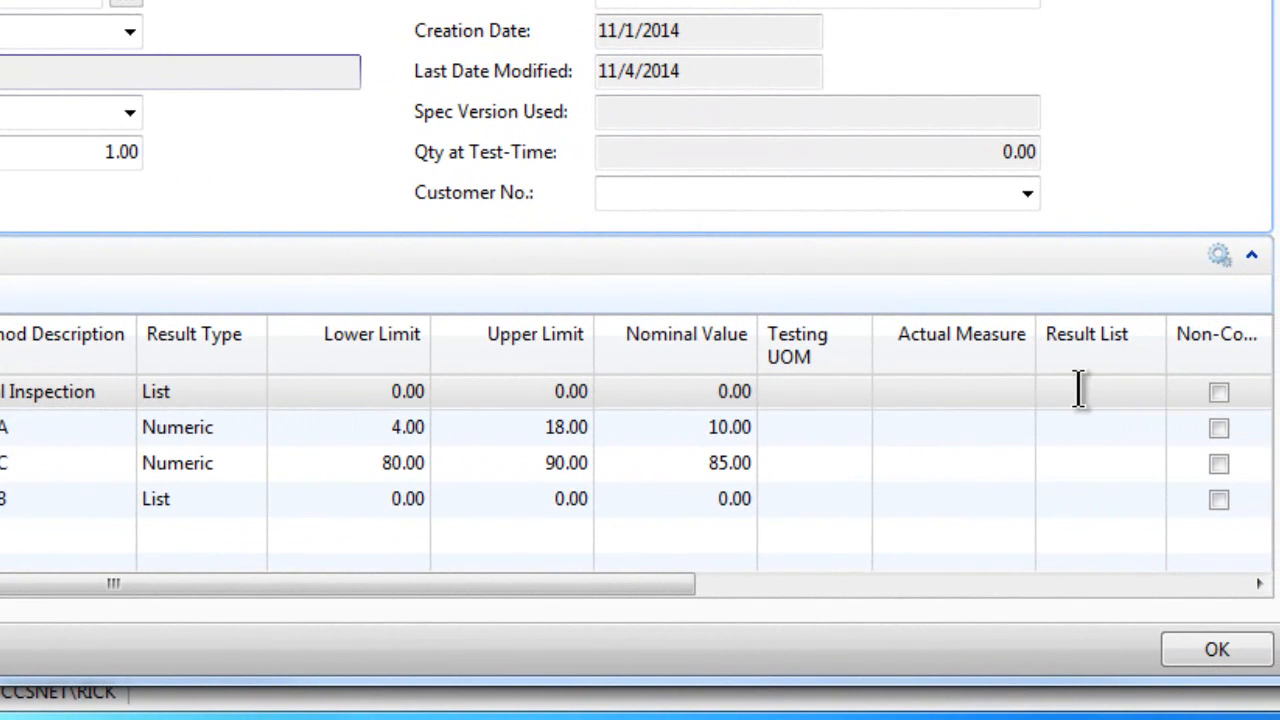
- Set the Appearance test line's Result List value to GOOD from the Quality Measure Results
left_click(1080, 390)
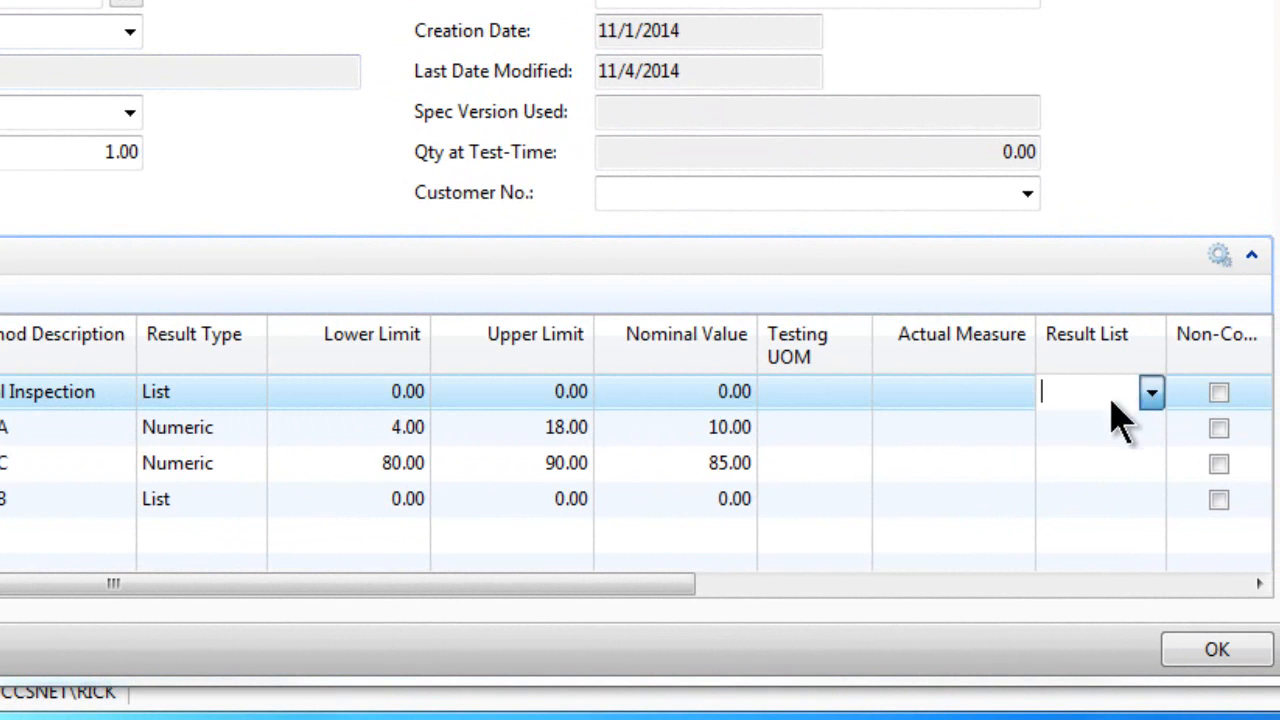
left_click(1151, 392)
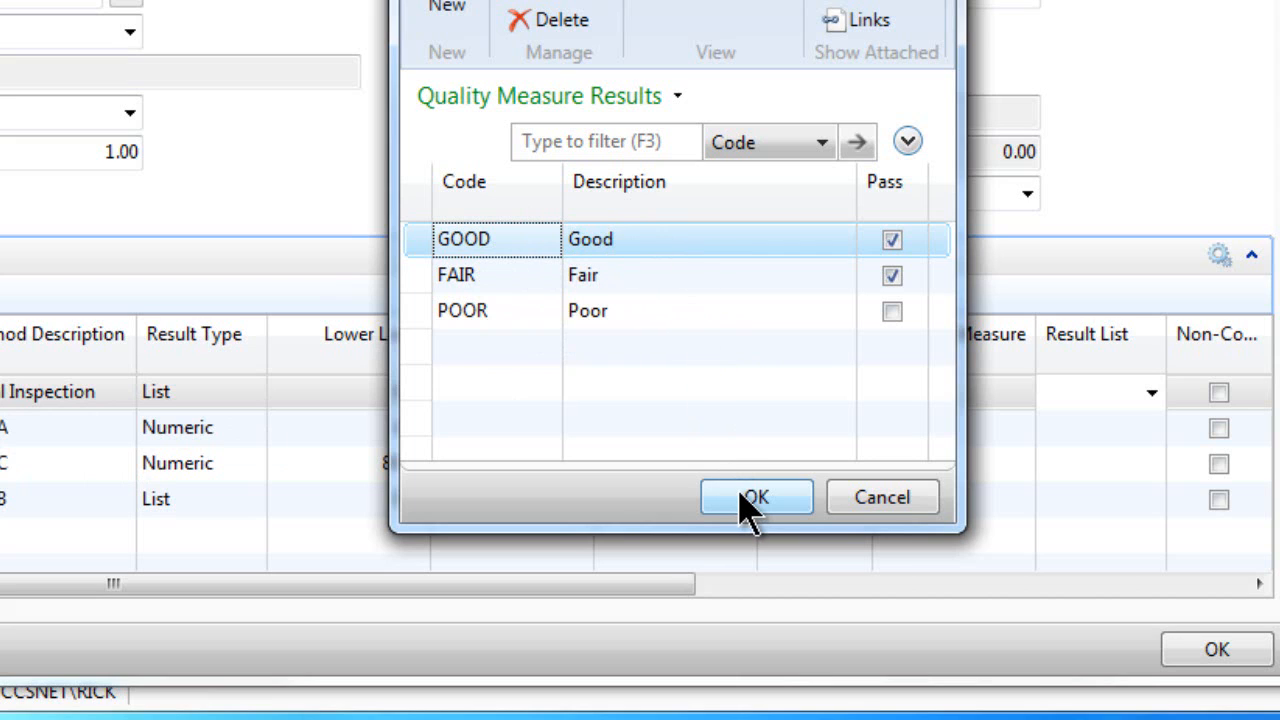
left_click(892, 277)
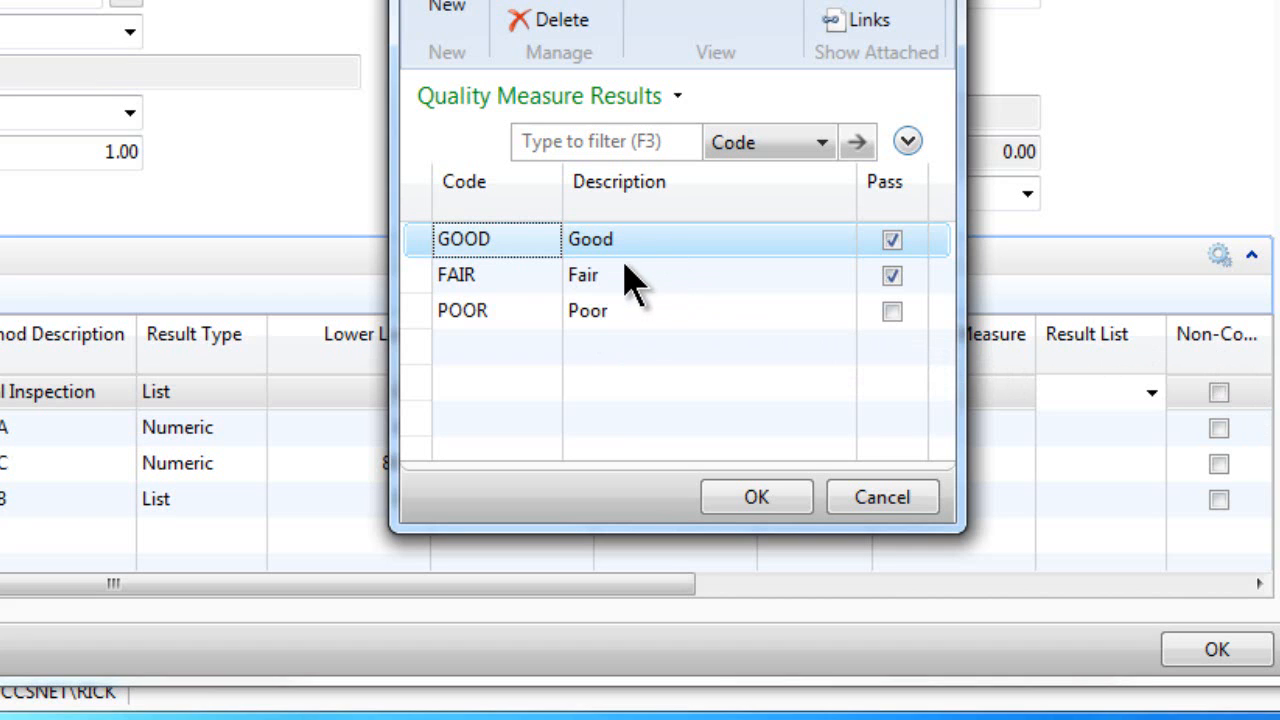
left_click(733, 502)
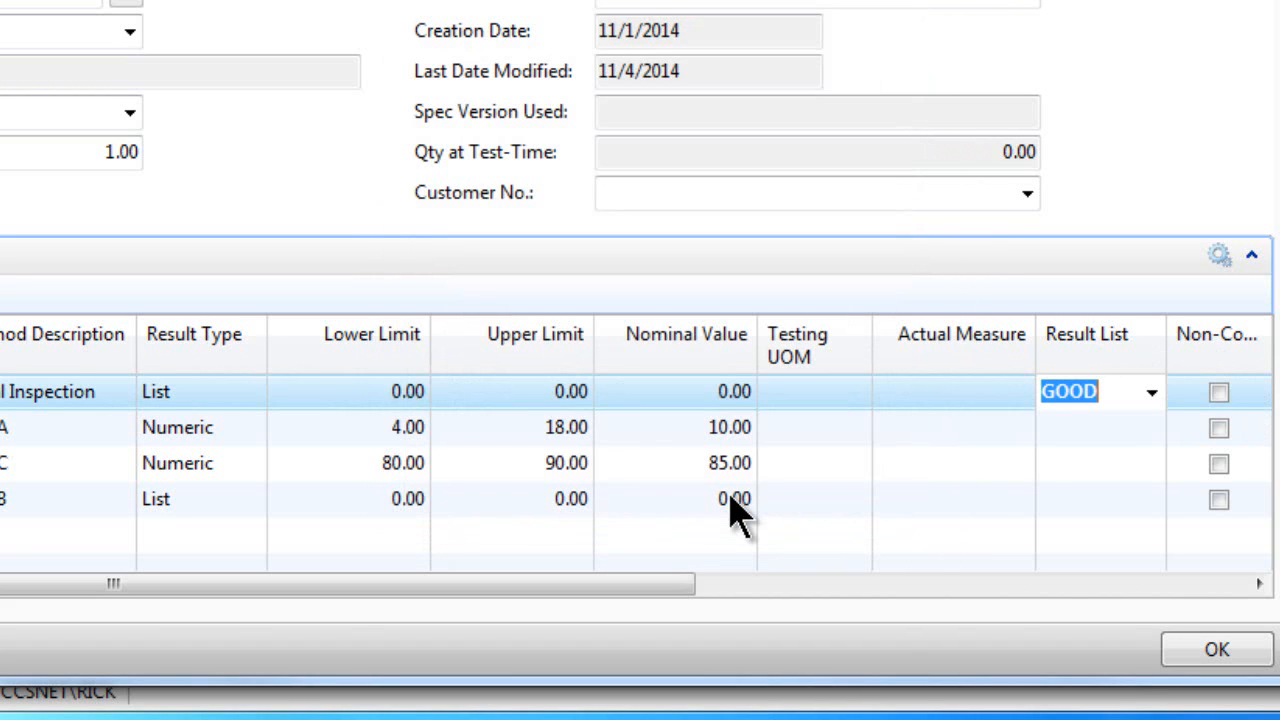
- Enter 12 as the Color line's Actual Measure and widen the Non-Conformance column
left_click(496, 443)
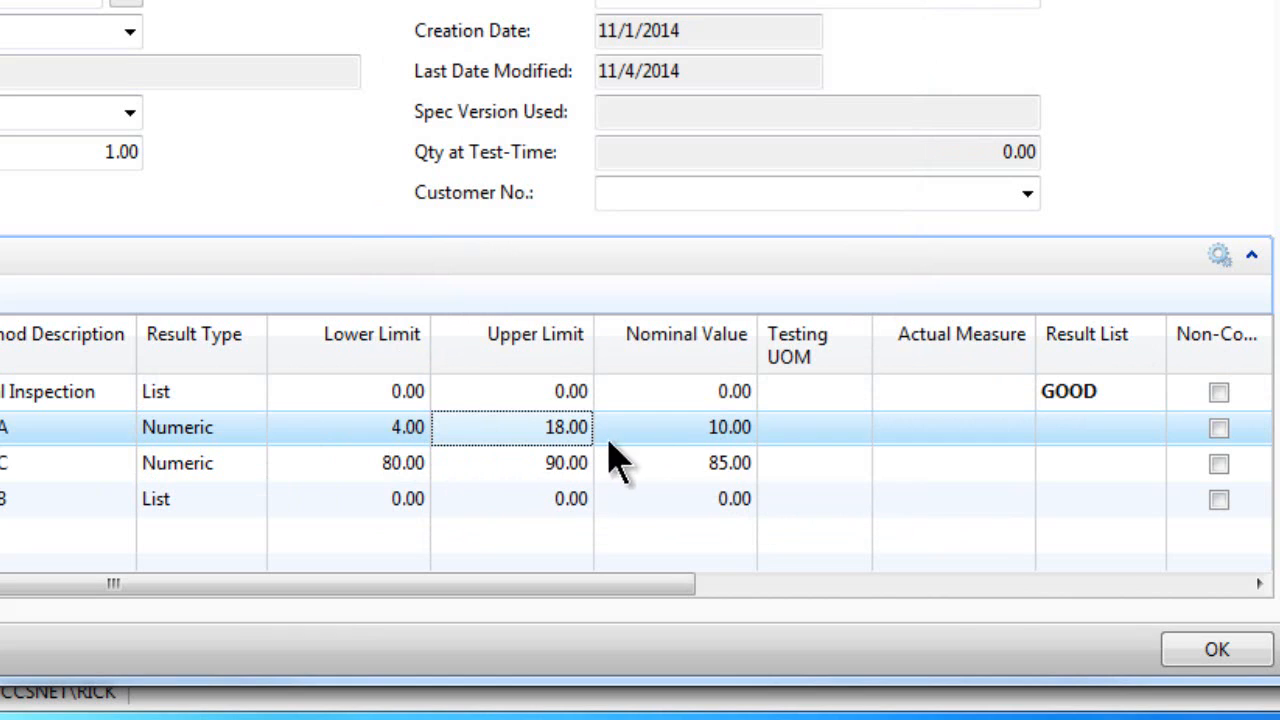
left_click(975, 425)
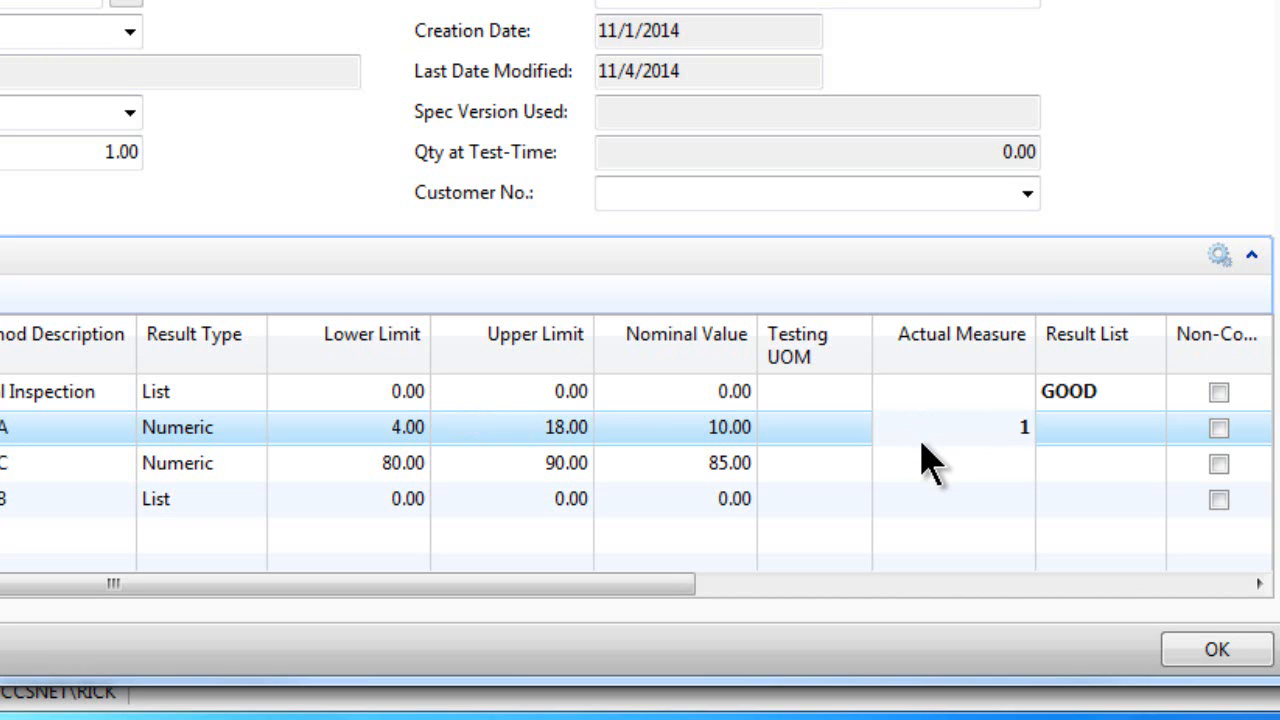
key("Tab")
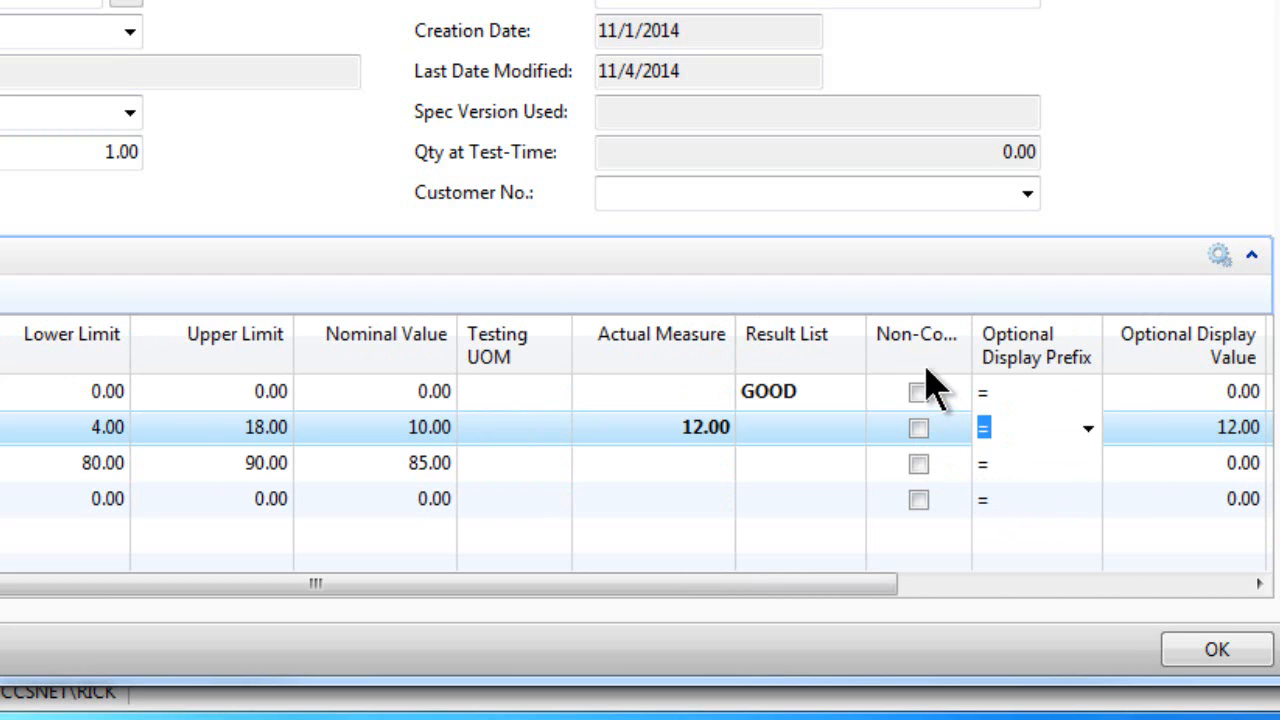
left_click_drag(972, 339, 1019, 338)
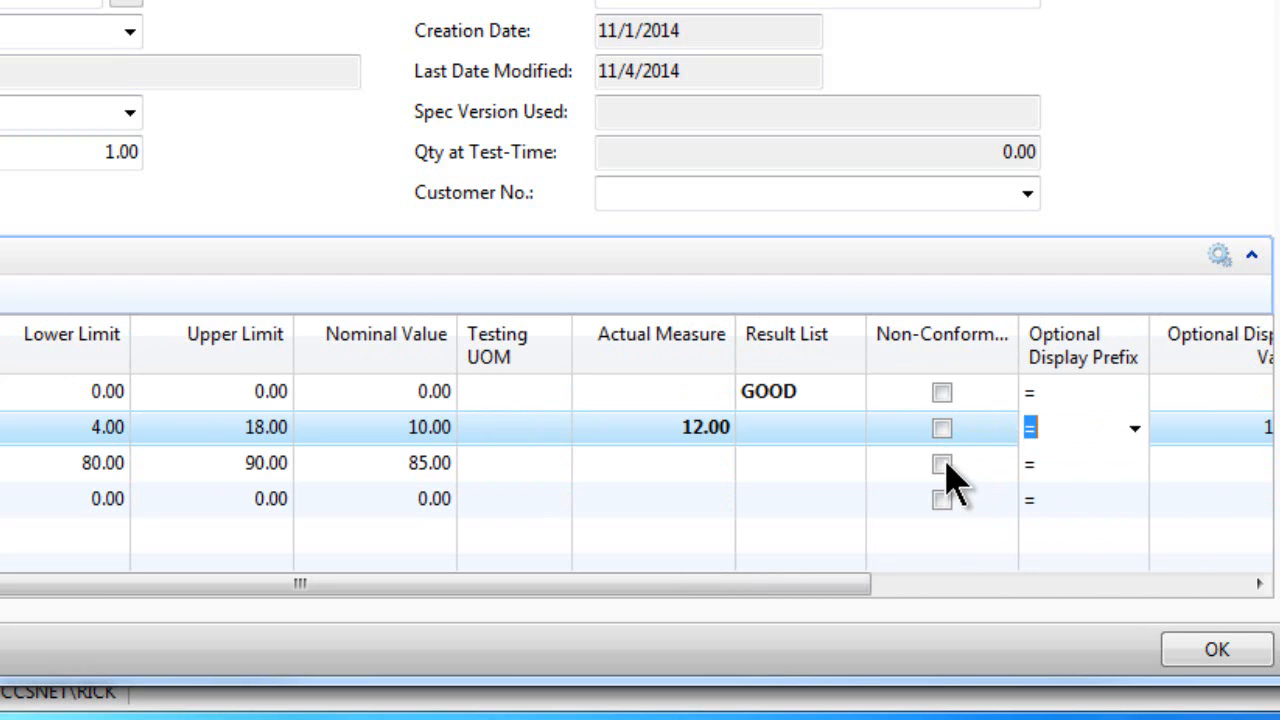
- Change the Color line's Actual Measure to 19
left_click(688, 430)
left_click_drag(682, 427, 770, 445)
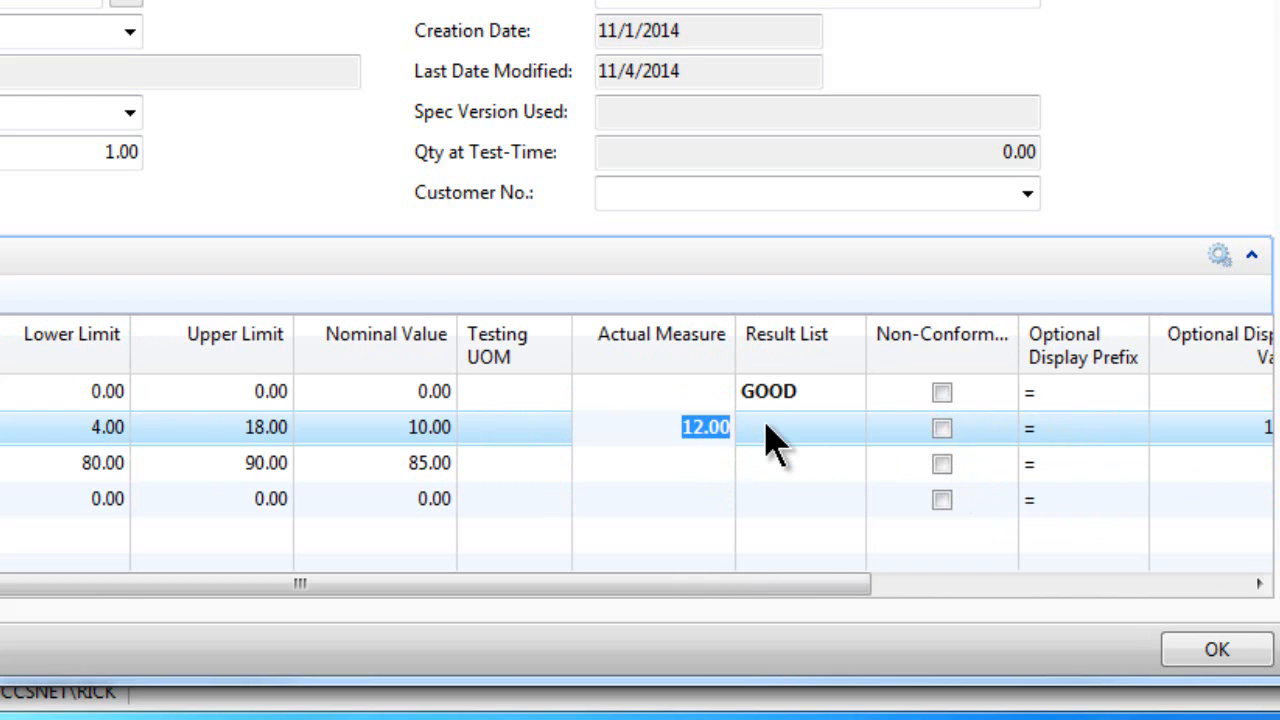
type("19")
key("Tab")
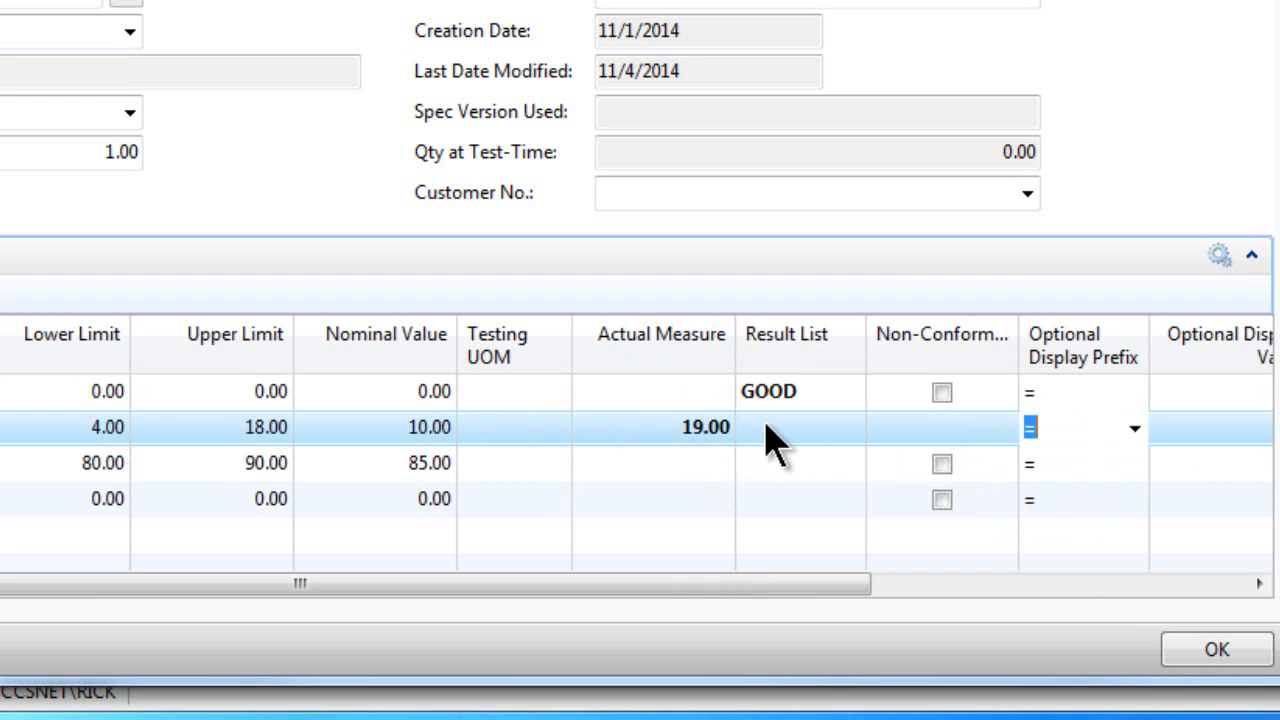
- Enter 82 as the Actual Measure on the Tone test line
left_click(664, 472)
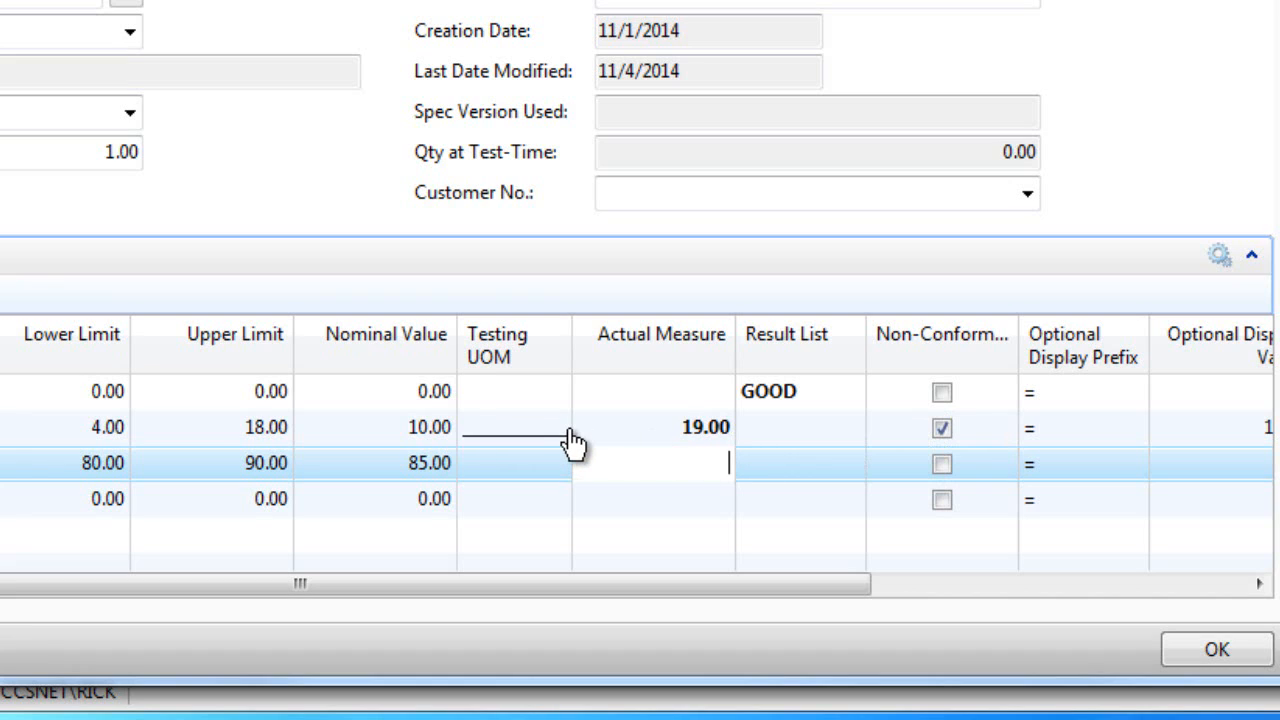
left_click(667, 474)
type("82")
key("Tab")
left_click(815, 460)
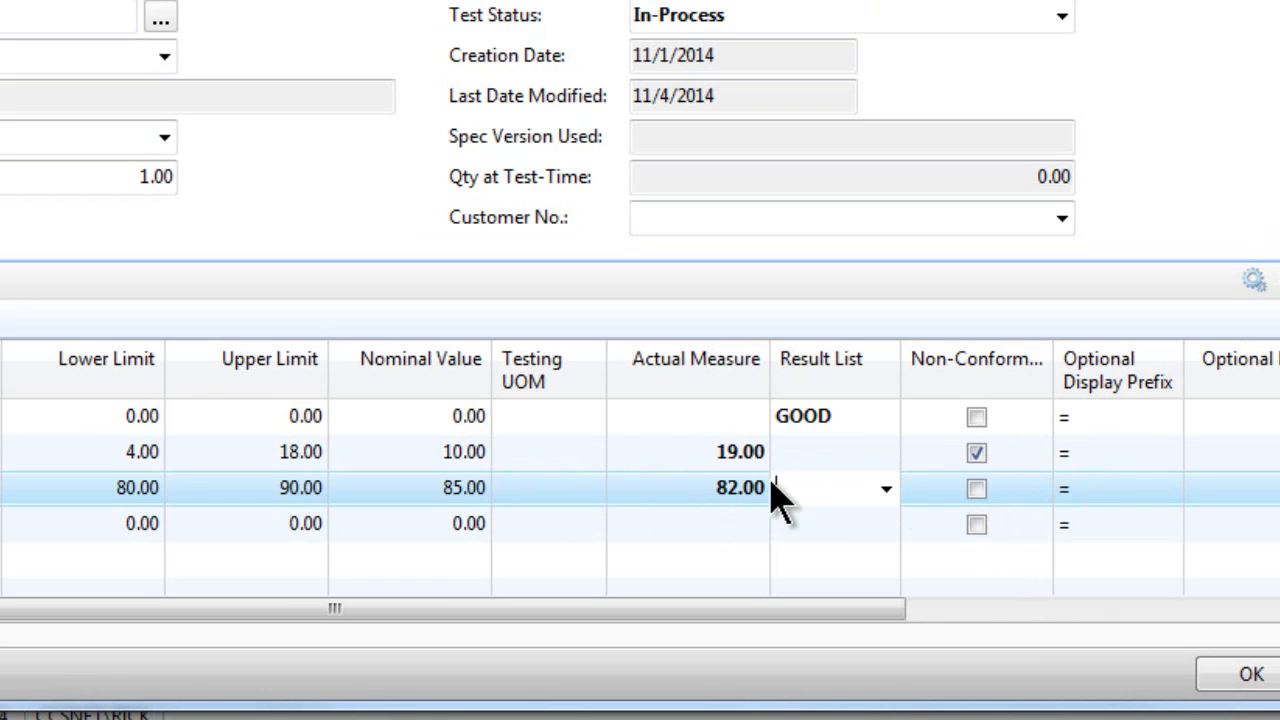
- Preview the Certificate of Analysis for test QCT-0003, and close both the report and the test card after reviewing it
left_click(648, 451)
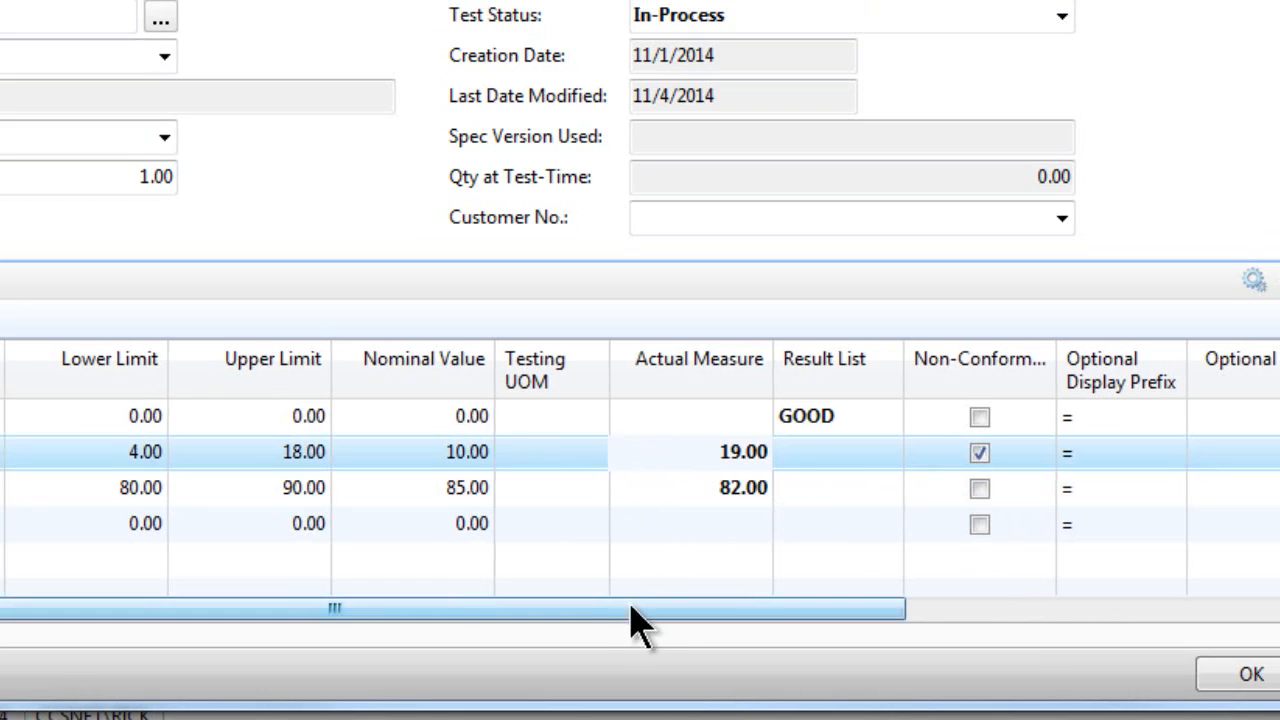
left_click_drag(630, 608, 251, 709)
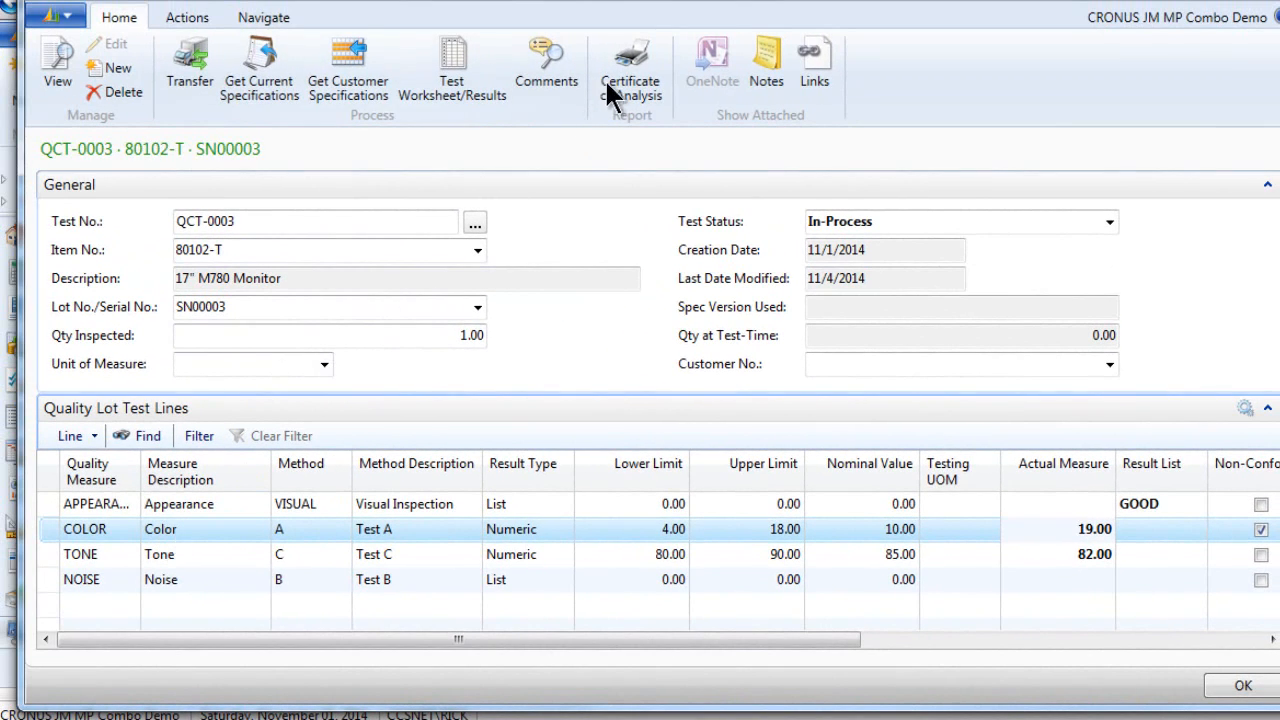
left_click(625, 69)
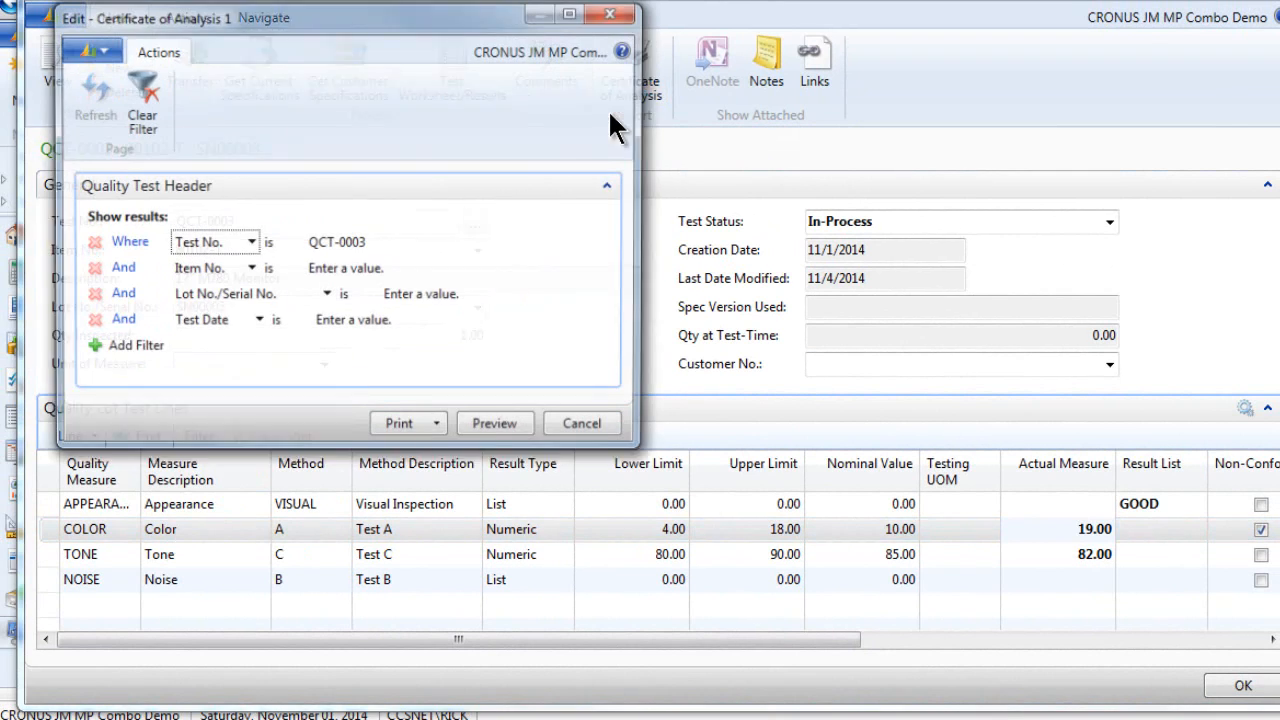
left_click(498, 428)
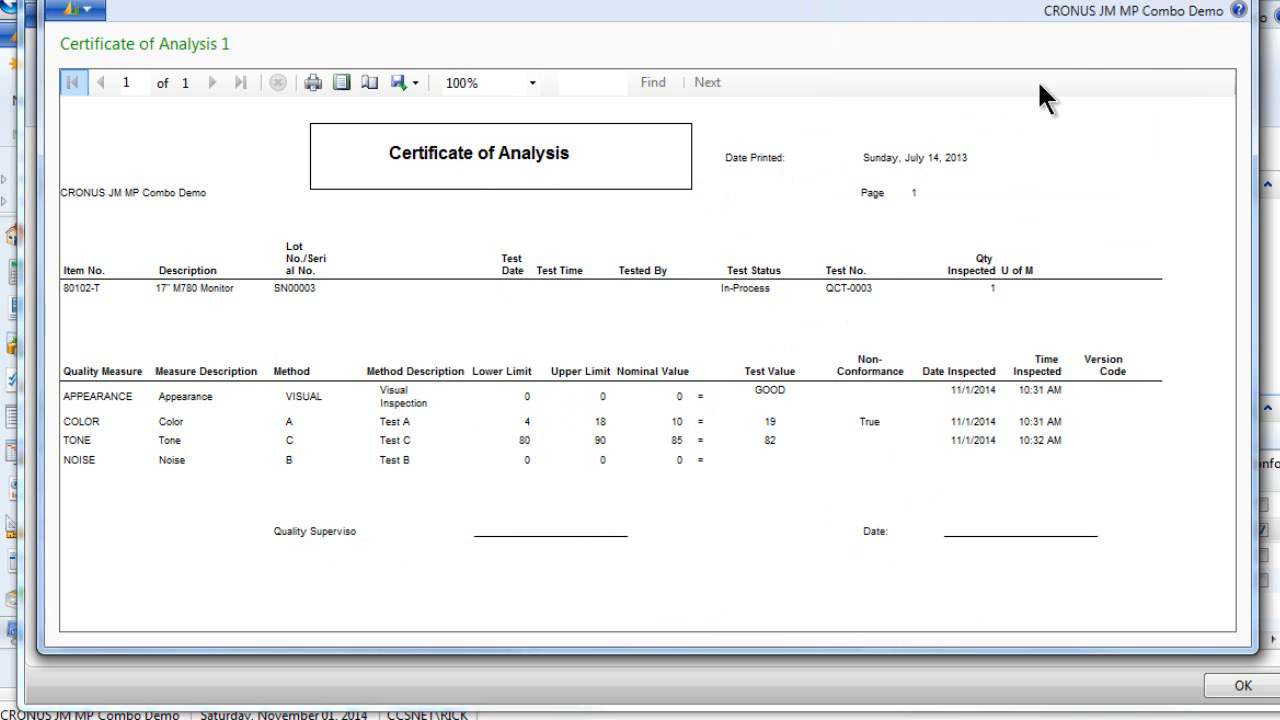
left_click(1233, 1)
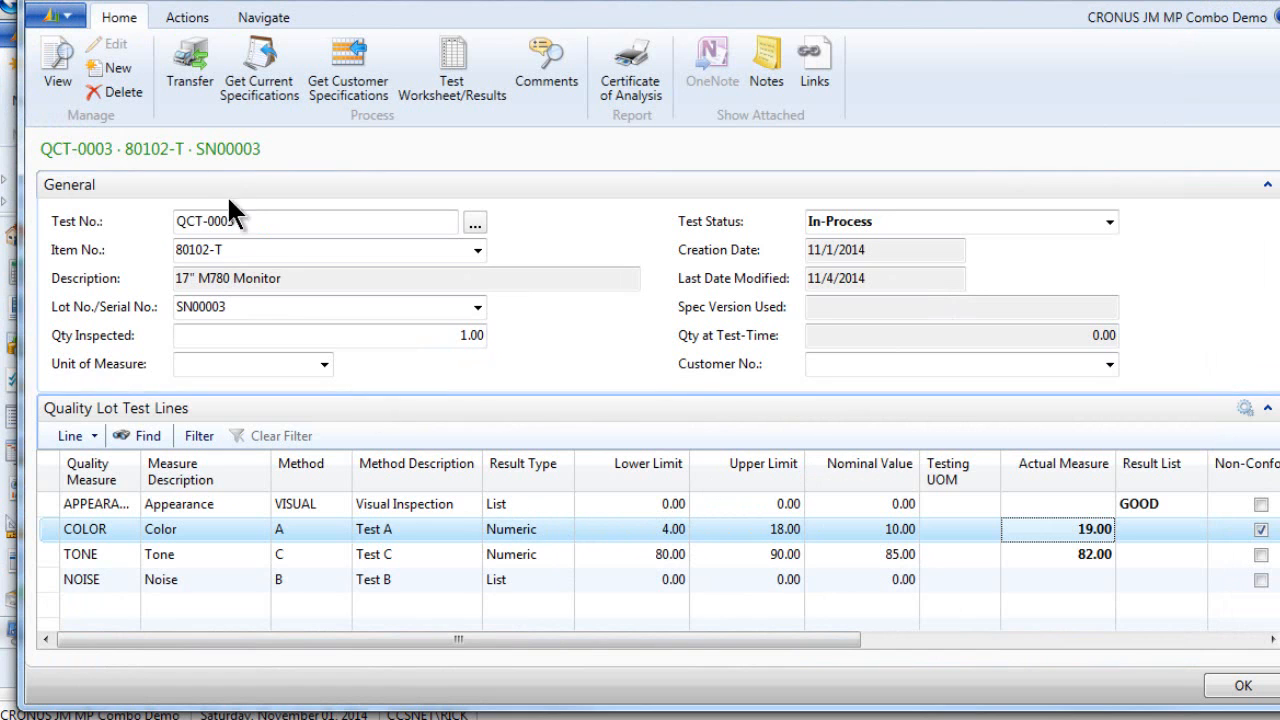
left_click(1236, 688)
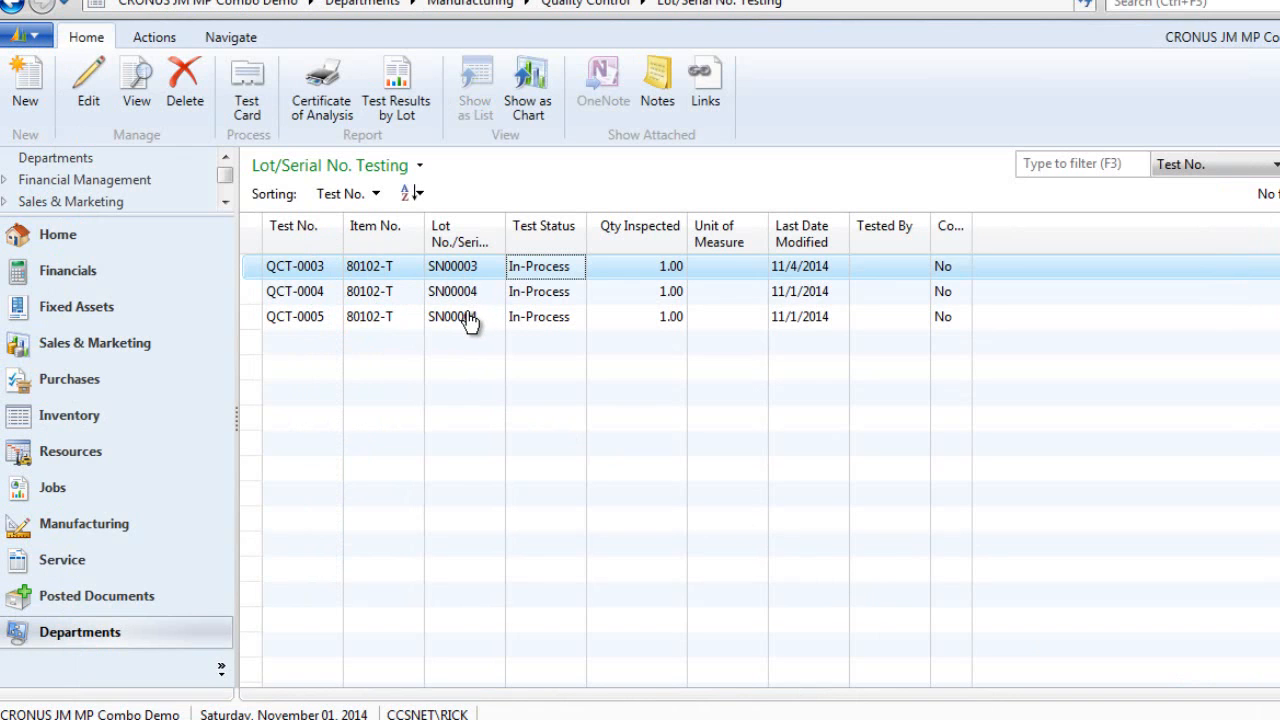
- Reopen test QCT-0003 and look through the available Test Status options, keeping the current selection
left_click(470, 274)
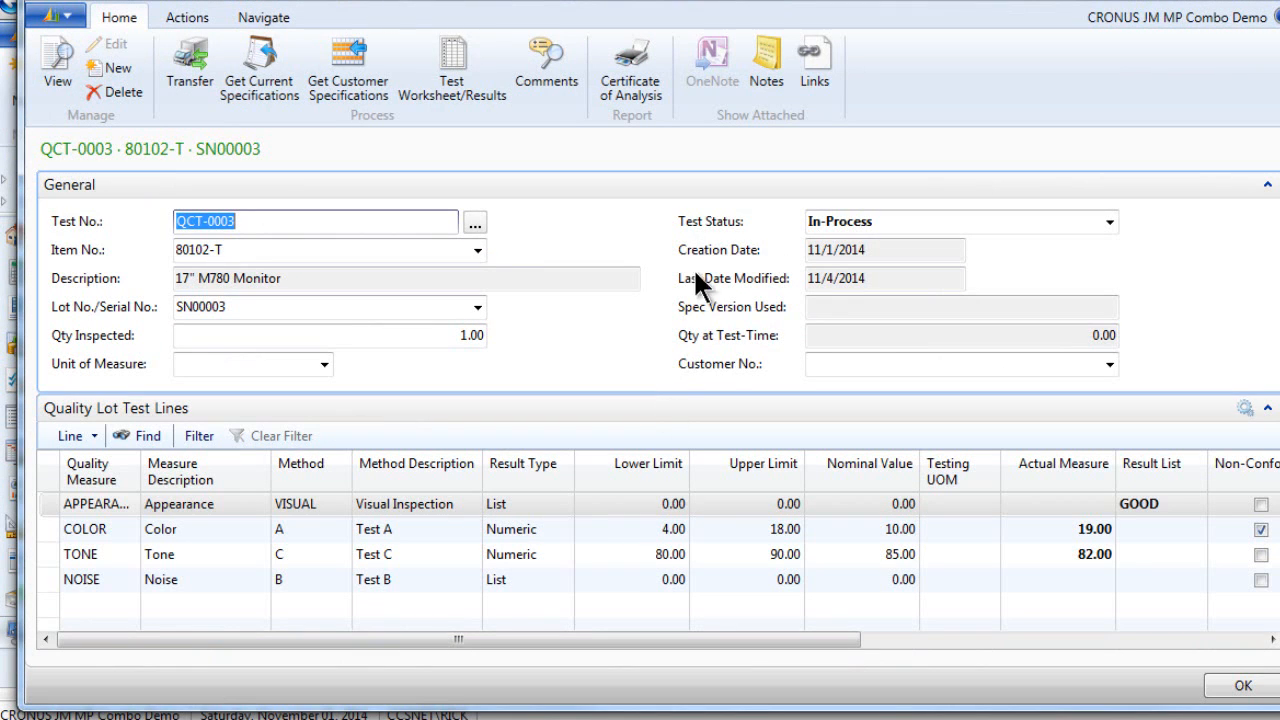
left_click(1024, 222)
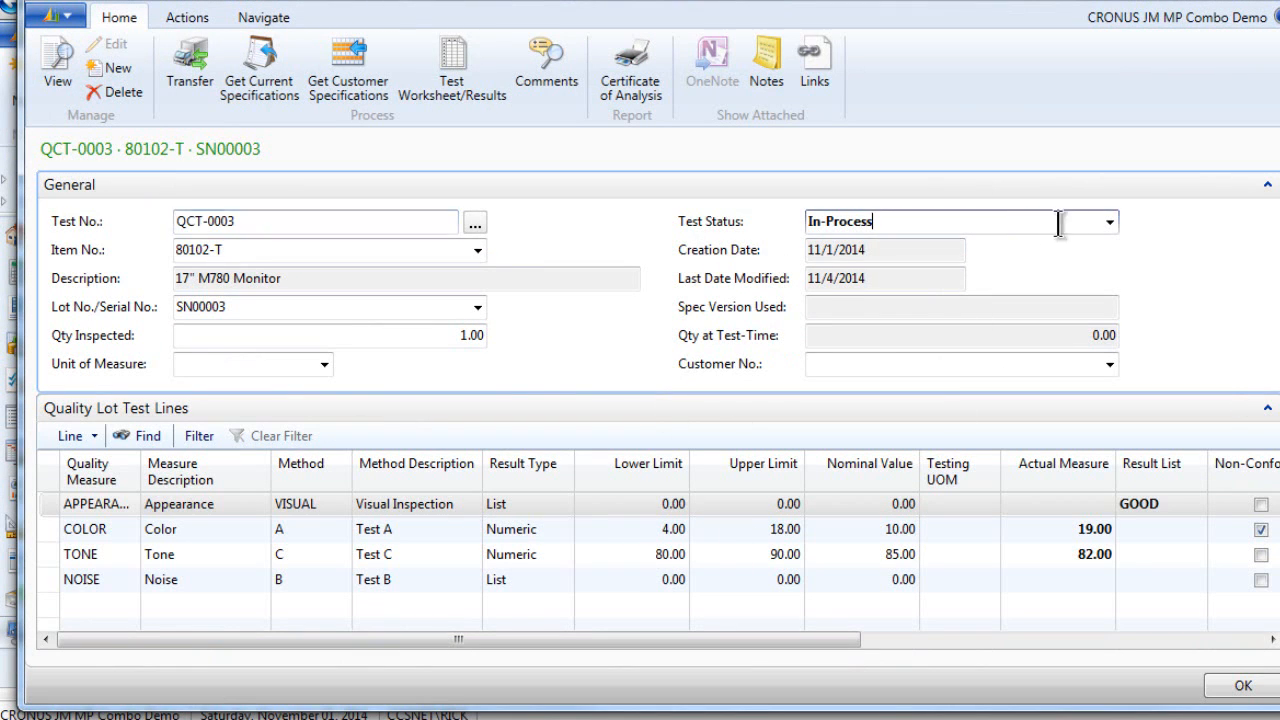
left_click(1110, 222)
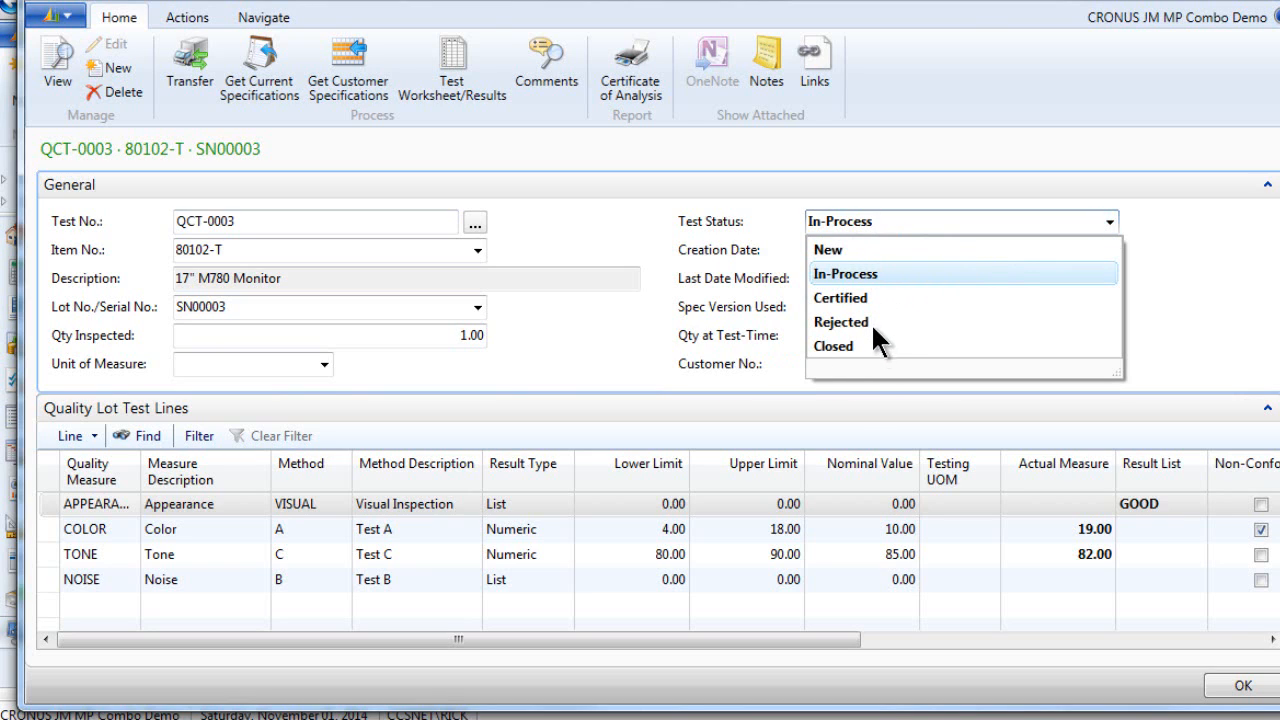
left_click(1140, 214)
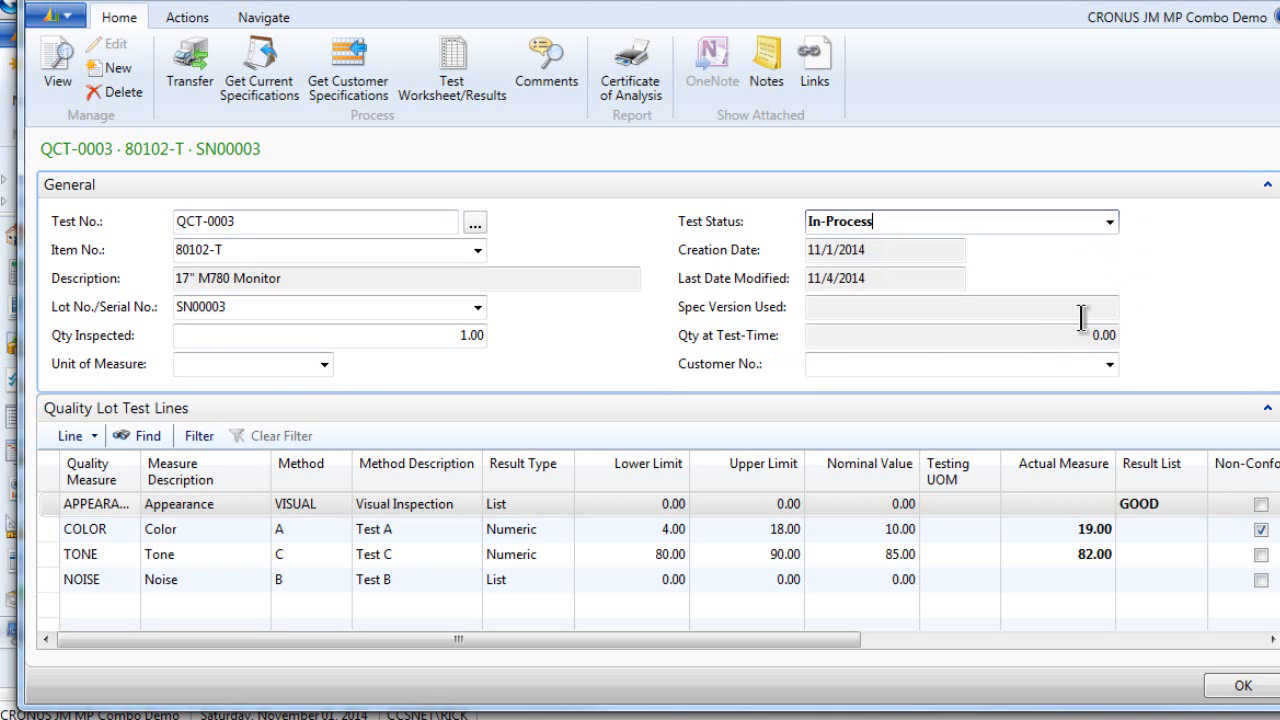